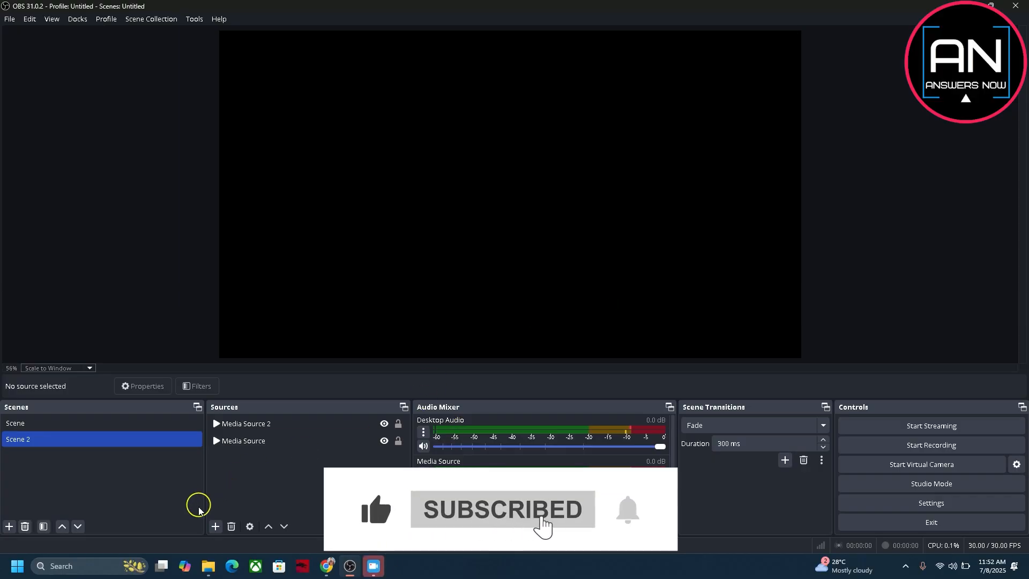
# Step: Show the Add Source list from the Sources panel's + button
pyautogui.click(216, 527)
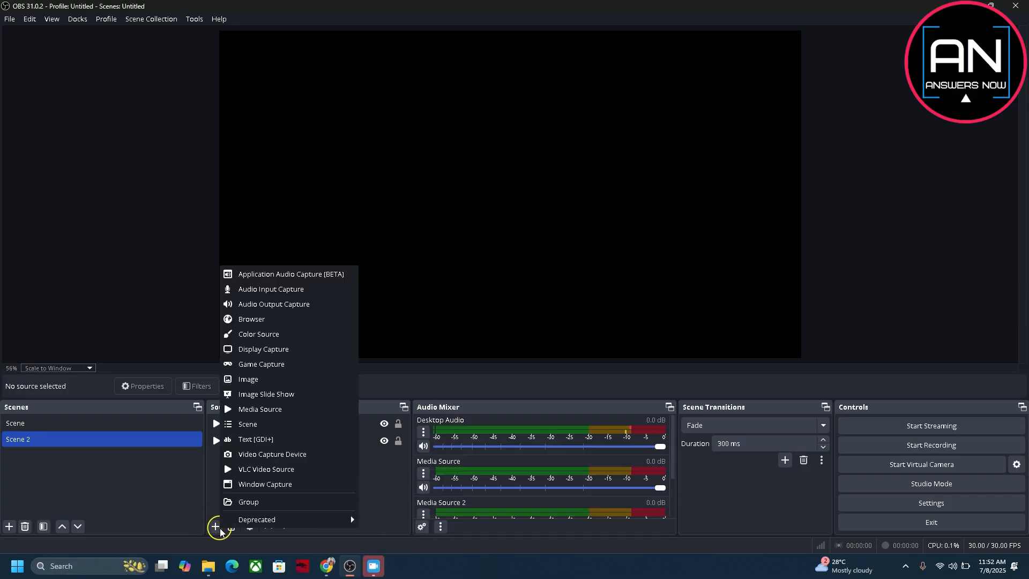
# Step: Add Media Source 3 loading the local whiteboard animation video file
pyautogui.click(314, 413)
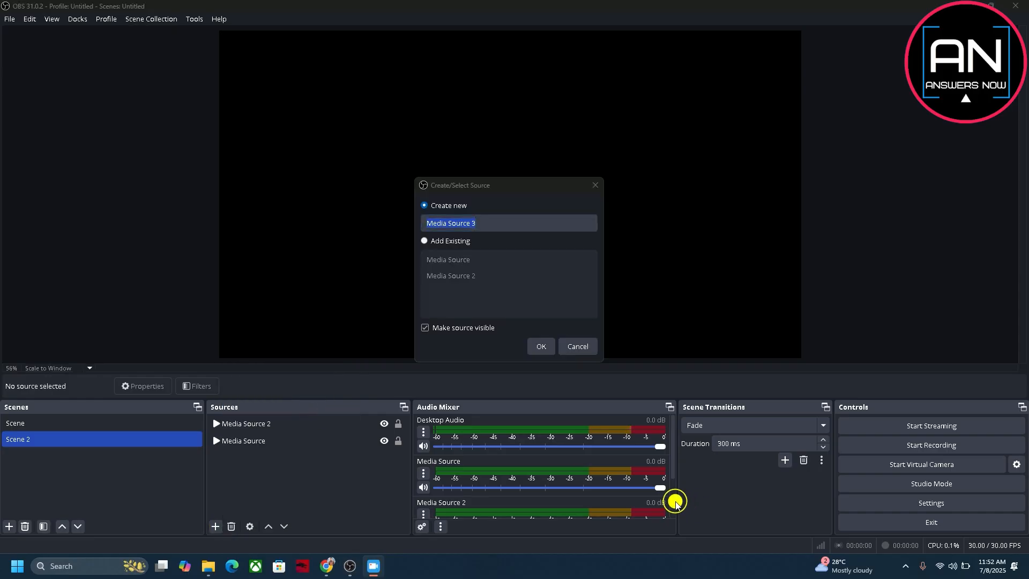
pyautogui.press('Return')
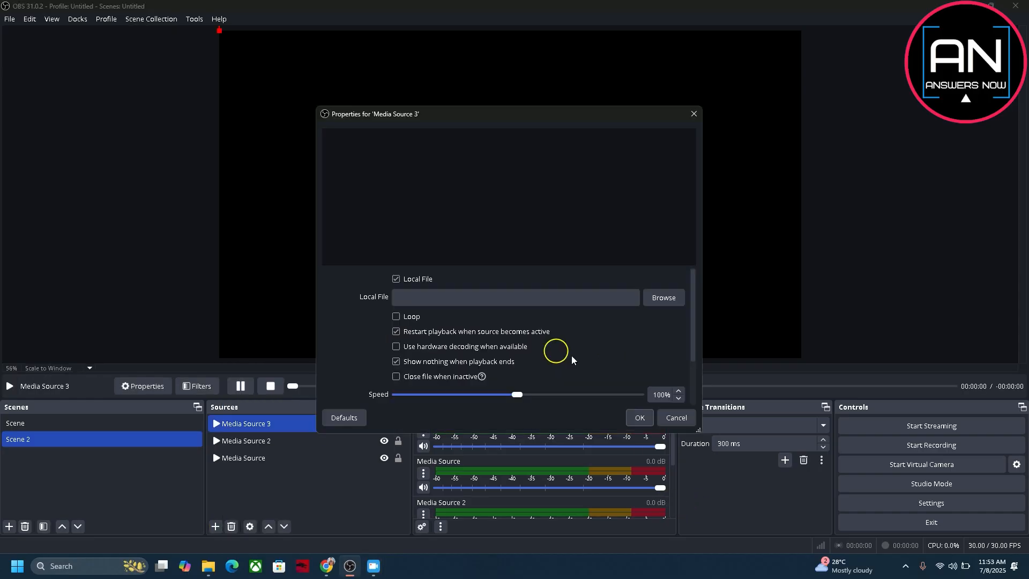
pyautogui.click(663, 296)
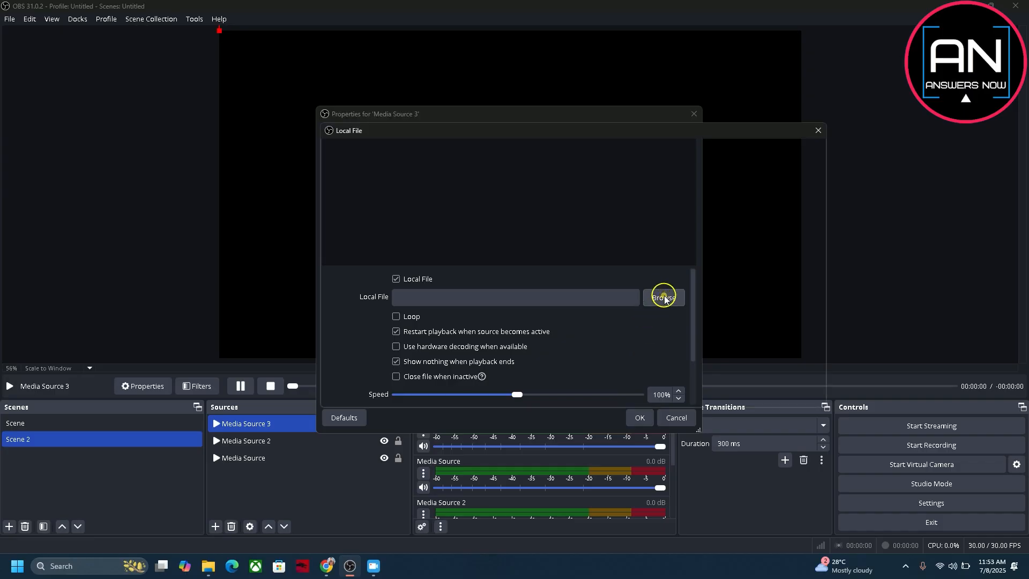
pyautogui.click(693, 229)
pyautogui.click(740, 392)
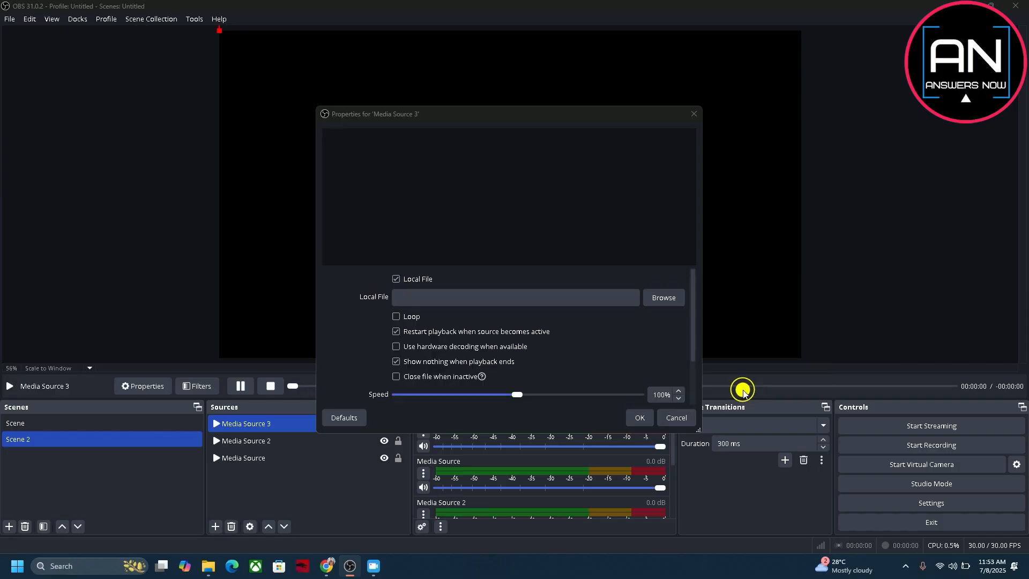
pyautogui.click(639, 419)
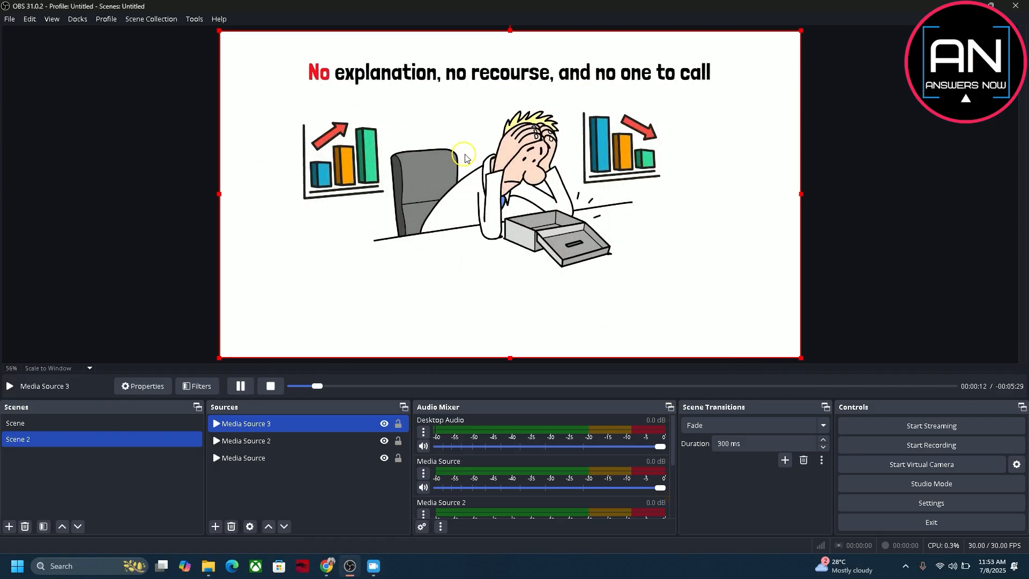
# Step: Attach a Crop/Pad effect filter with its default name to Media Source 3
pyautogui.click(197, 385)
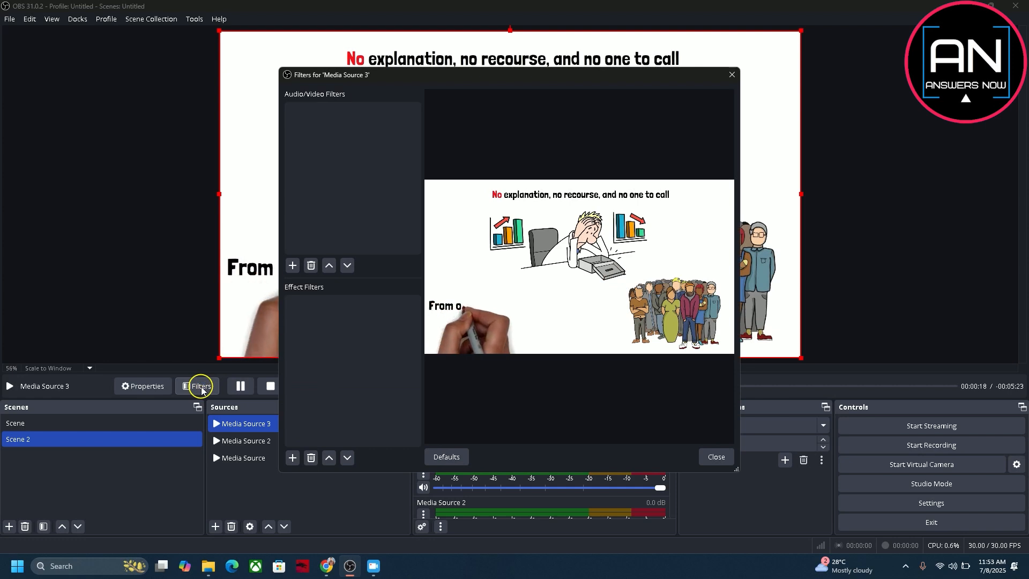
pyautogui.click(292, 457)
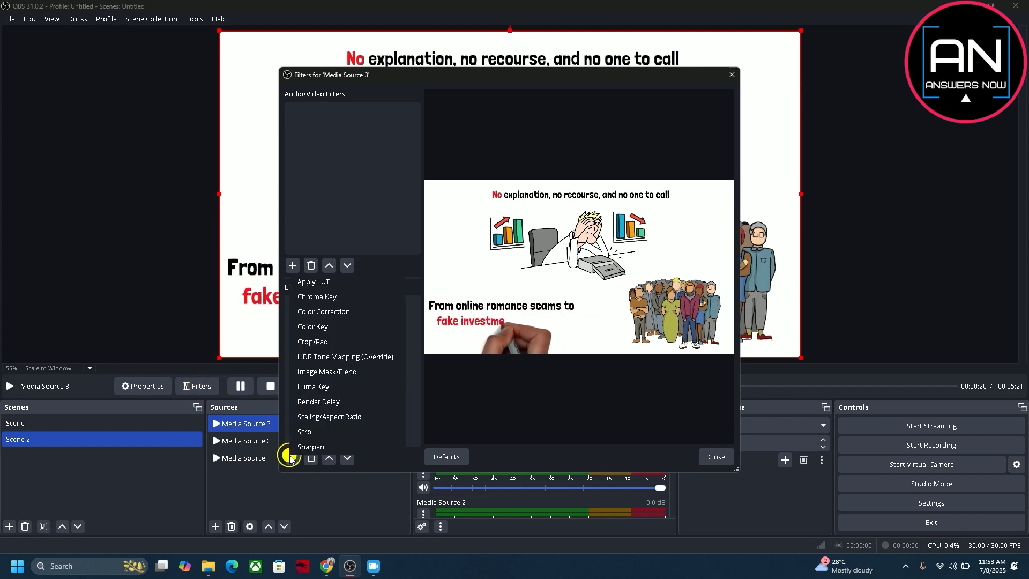
pyautogui.click(313, 340)
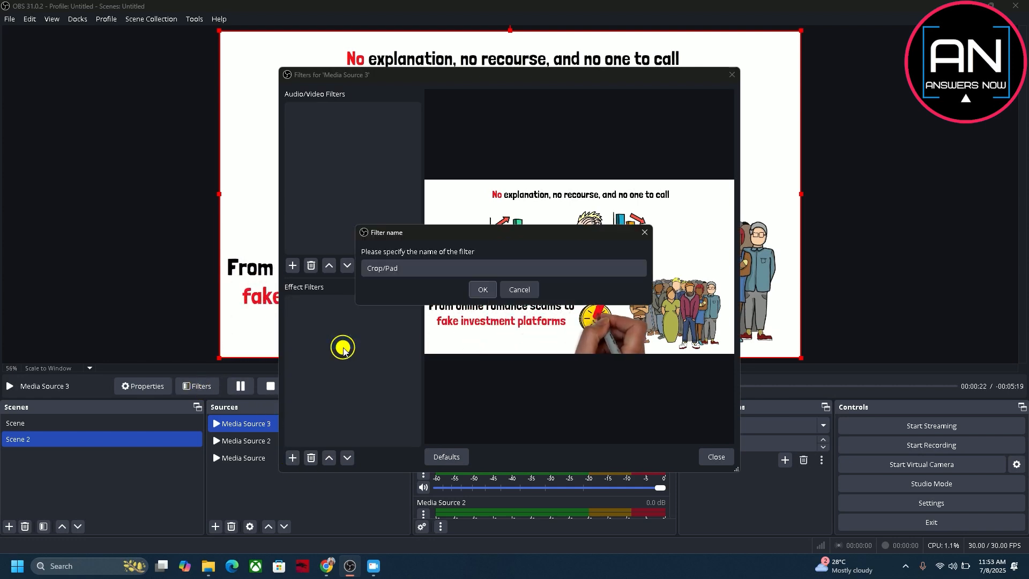
pyautogui.click(482, 290)
pyautogui.click(466, 272)
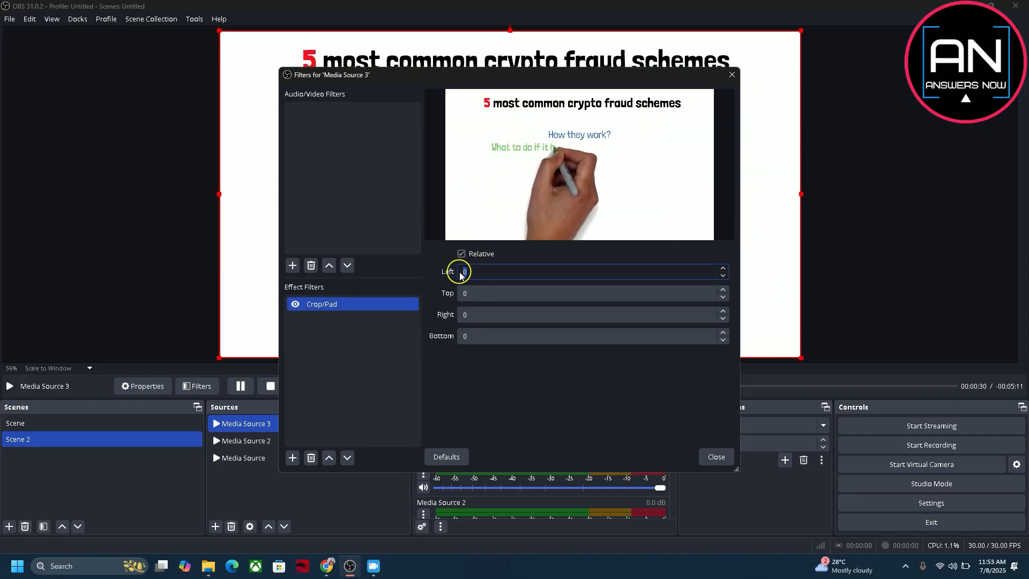
pyautogui.write('8')
# Step: Set the Crop/Pad left, top, right and bottom values to 80 px
pyautogui.click(471, 296)
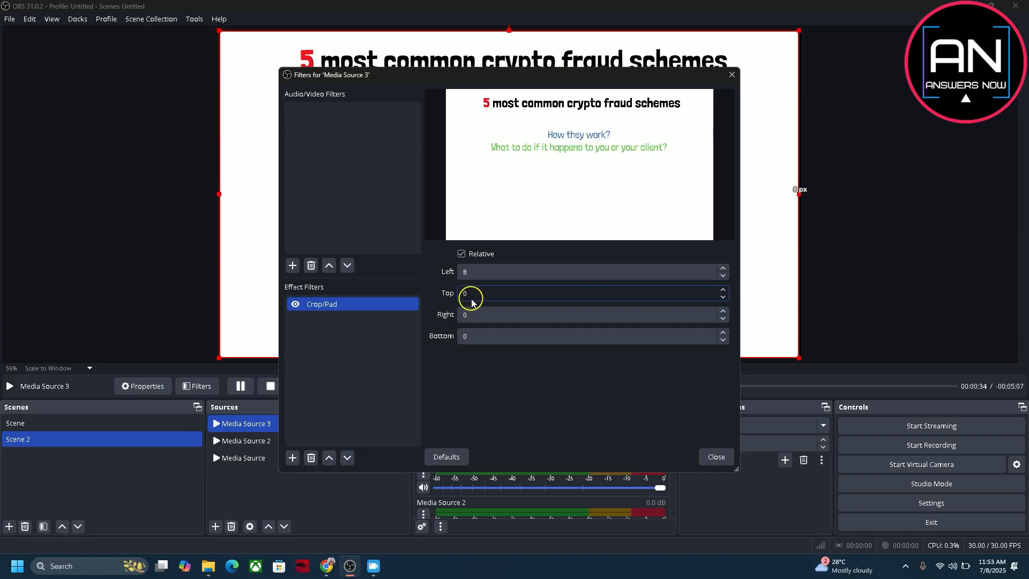
pyautogui.write('8')
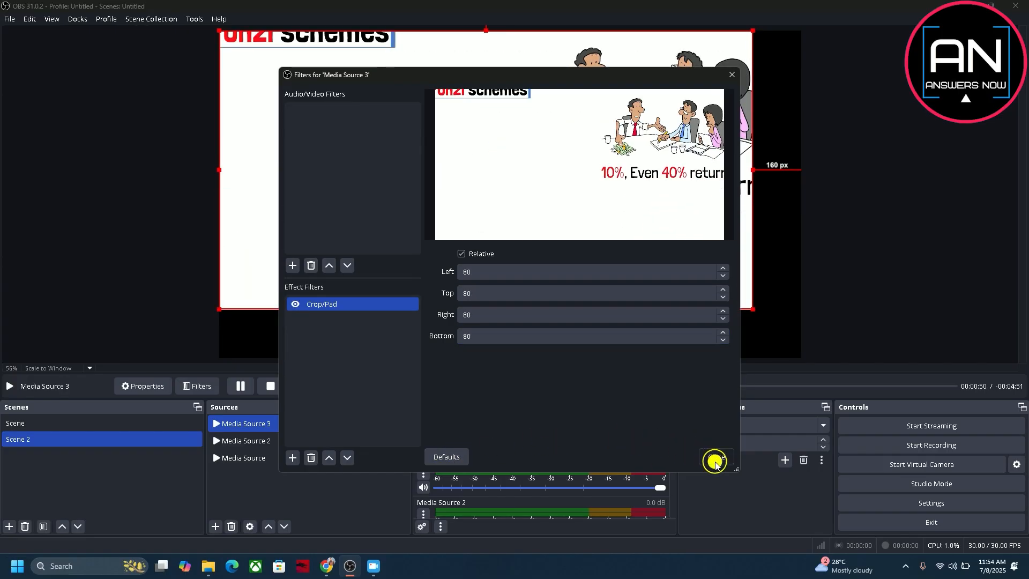
pyautogui.click(714, 458)
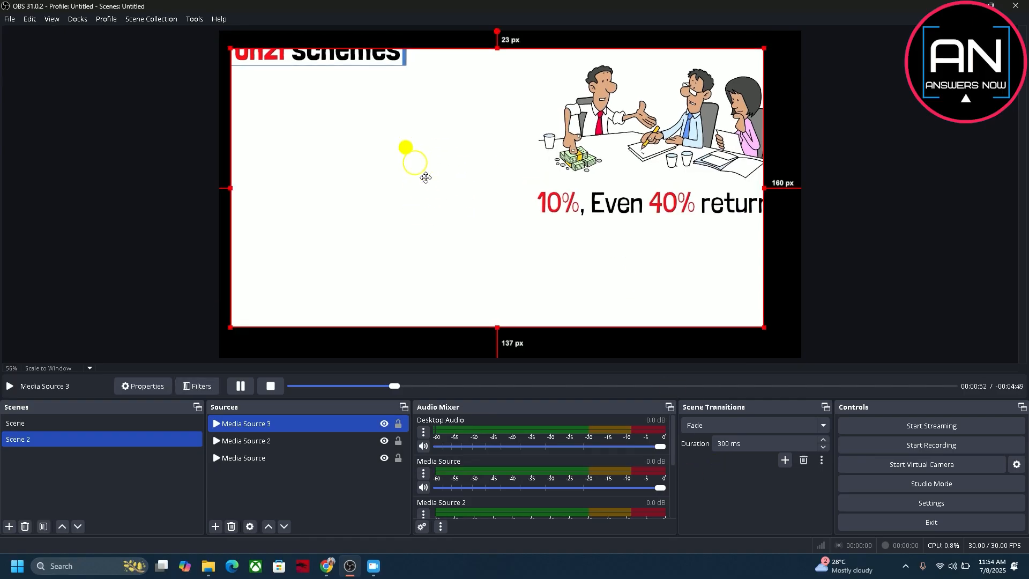
# Step: Nudge the cropped video slightly lower in the preview canvas
pyautogui.moveTo(410, 151); pyautogui.dragTo(410, 155)
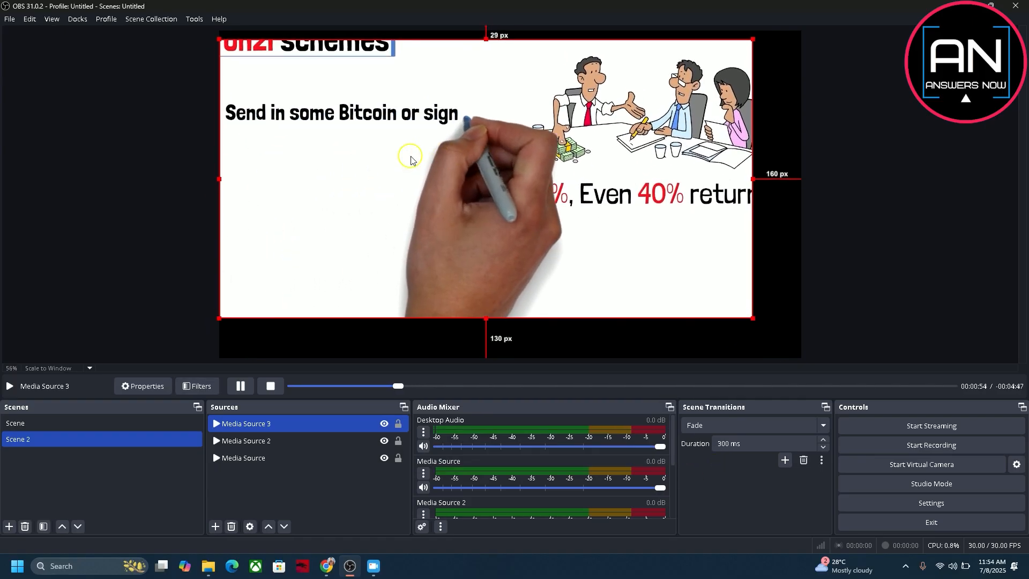